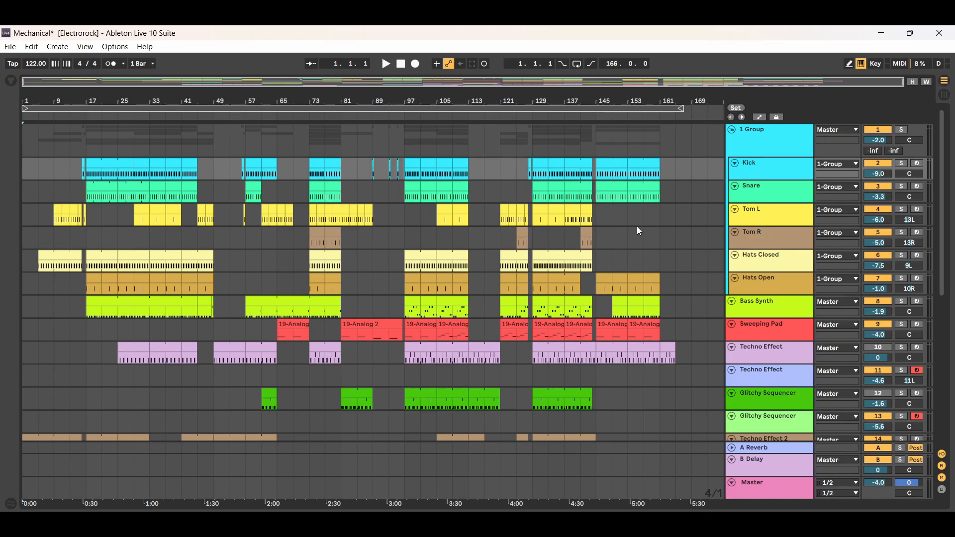
Step: Go through the drum group and its Kick, Snare, Tom L, Tom R, Hats Closed and Hats Open tracks
left_click(802, 175)
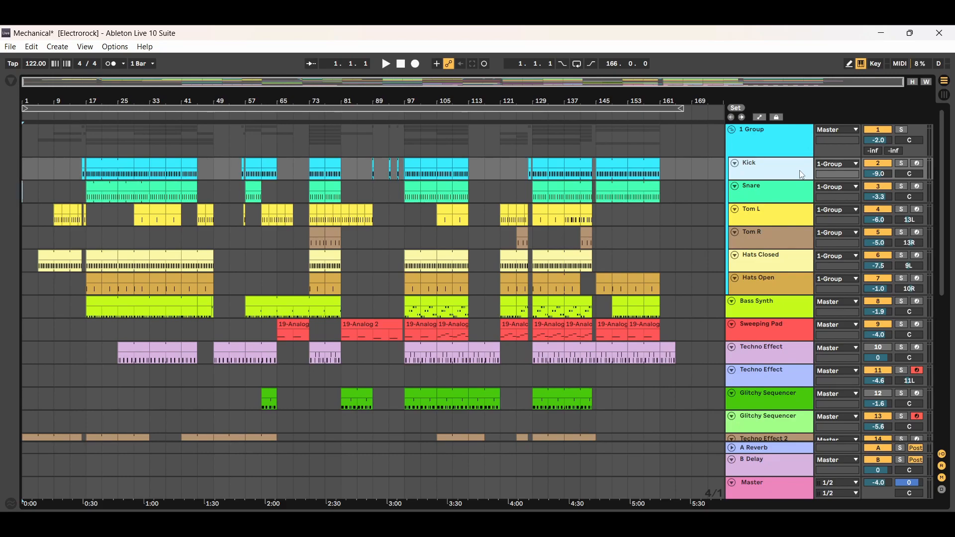
left_click(788, 141)
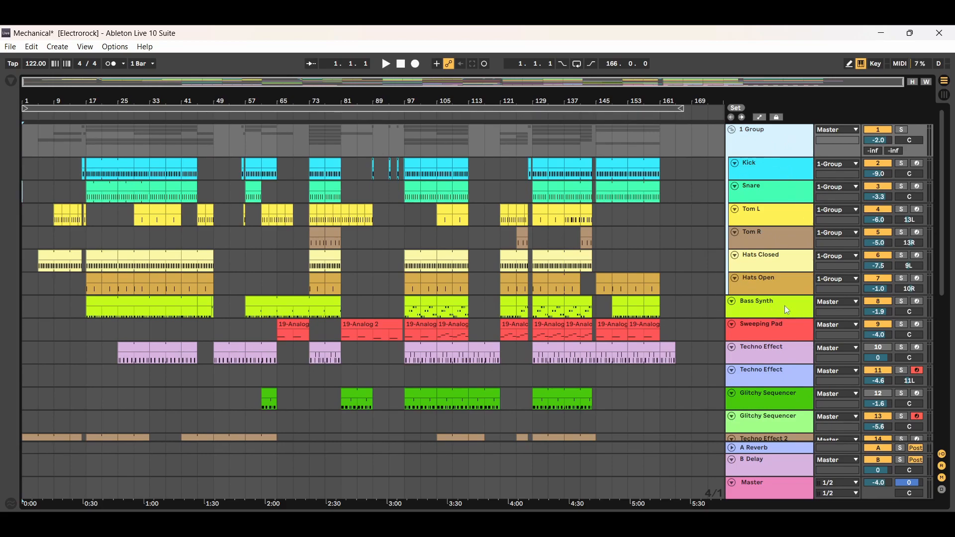
left_click(774, 165)
left_click(773, 191)
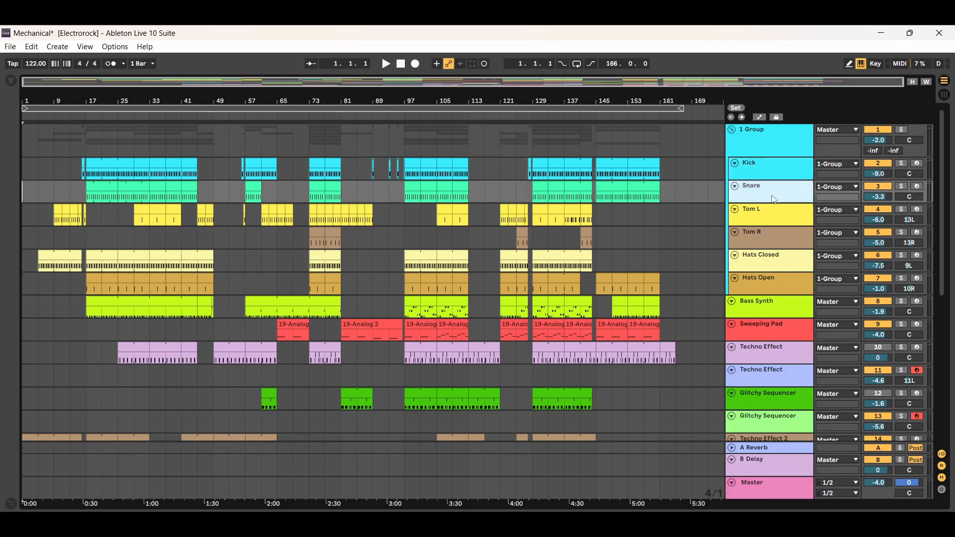
left_click(789, 166)
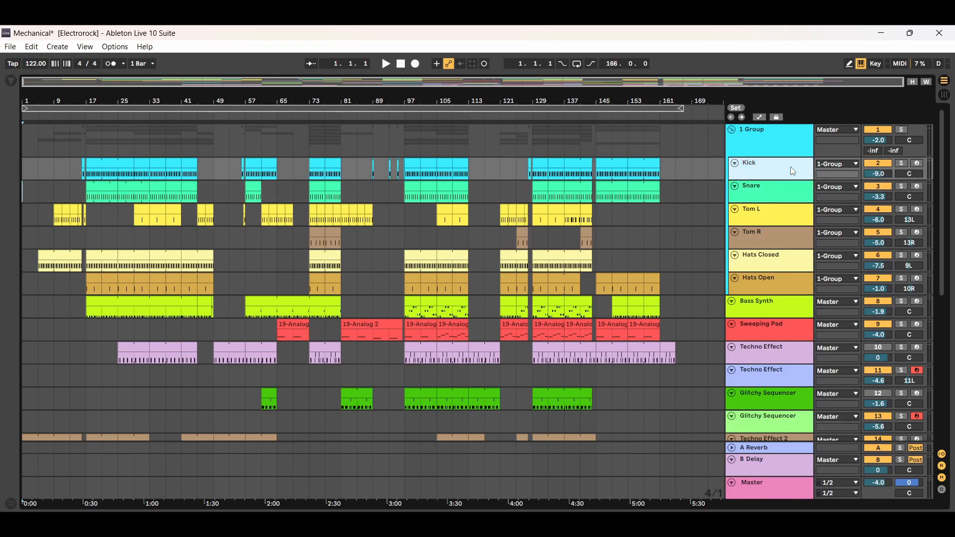
left_click(769, 199)
left_click(774, 213)
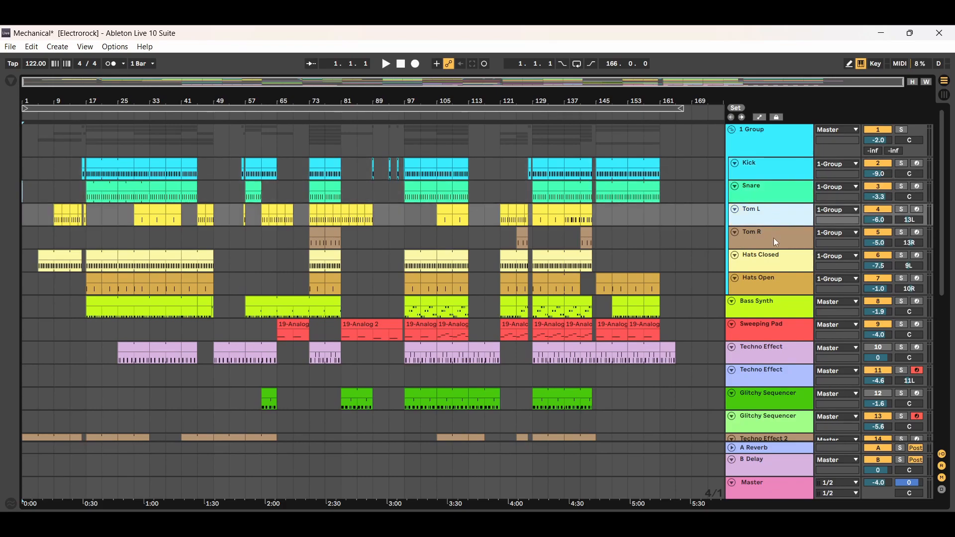
left_click(775, 238)
left_click(780, 173)
left_click(773, 195)
left_click(770, 217)
left_click(770, 234)
left_click(771, 258)
left_click(768, 279)
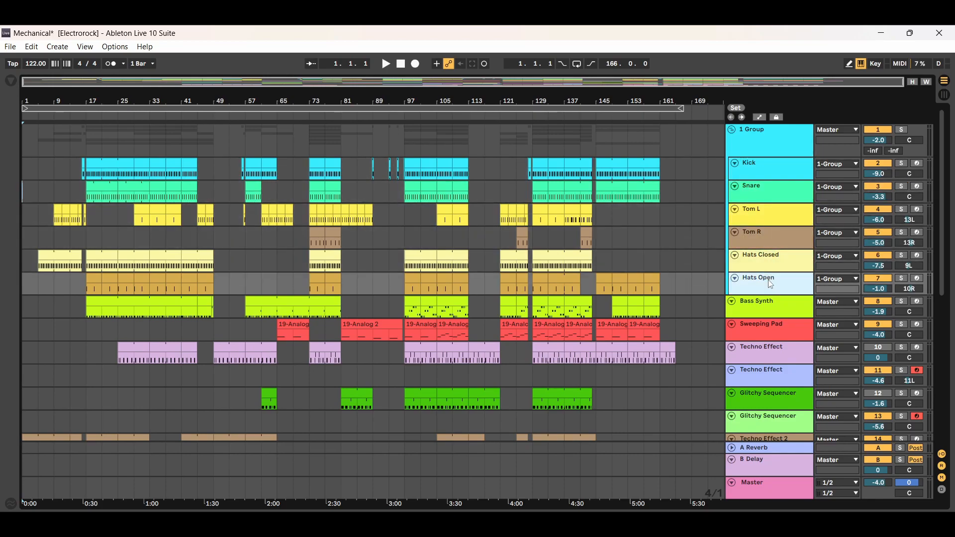
left_click(771, 243)
left_click(781, 170)
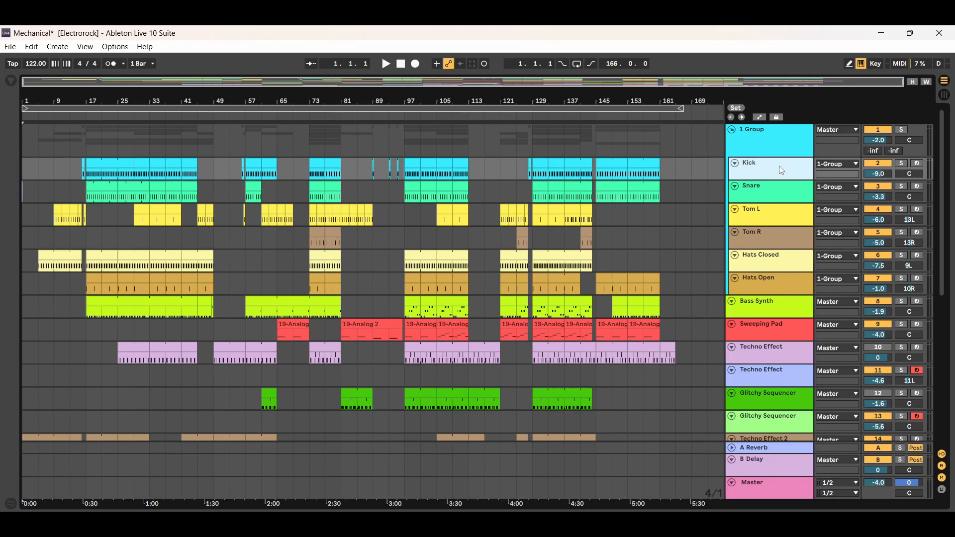
Step: Show the drum group's effect chain with EQ Eight and Glue Compressor, and hide the device view again
double_click(771, 140)
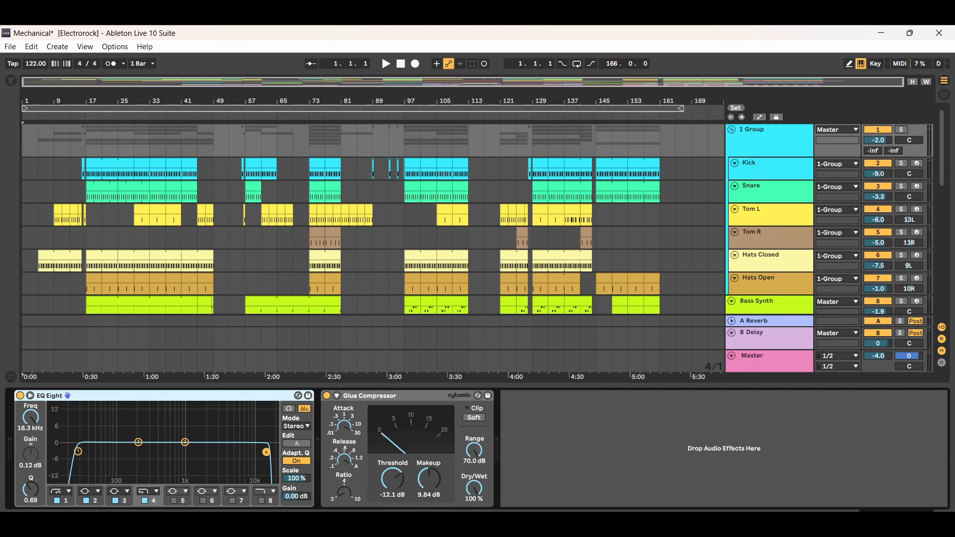
key("ctrl+alt+l")
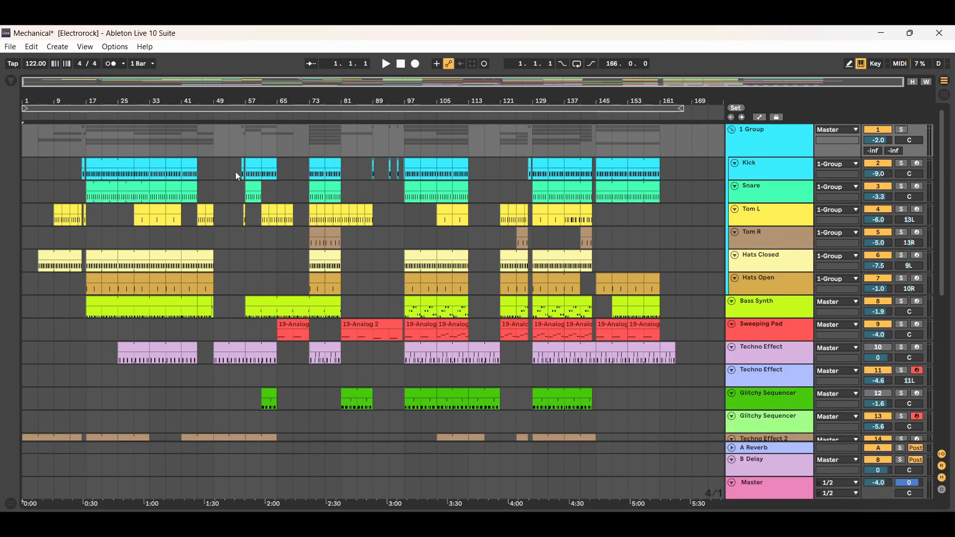
Step: Play the arrangement from the Kick clip at bar 17 for a few bars and stop playback
left_click(110, 165)
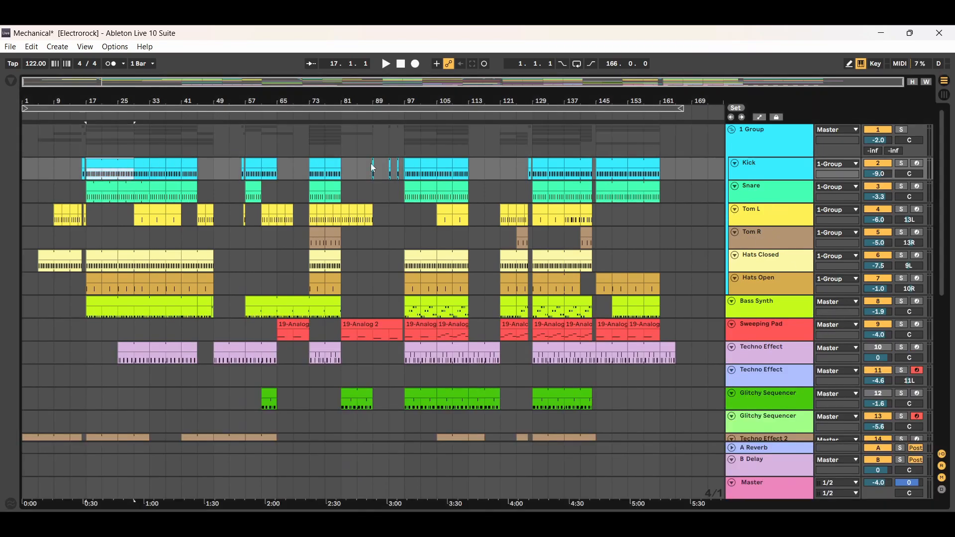
left_click(386, 64)
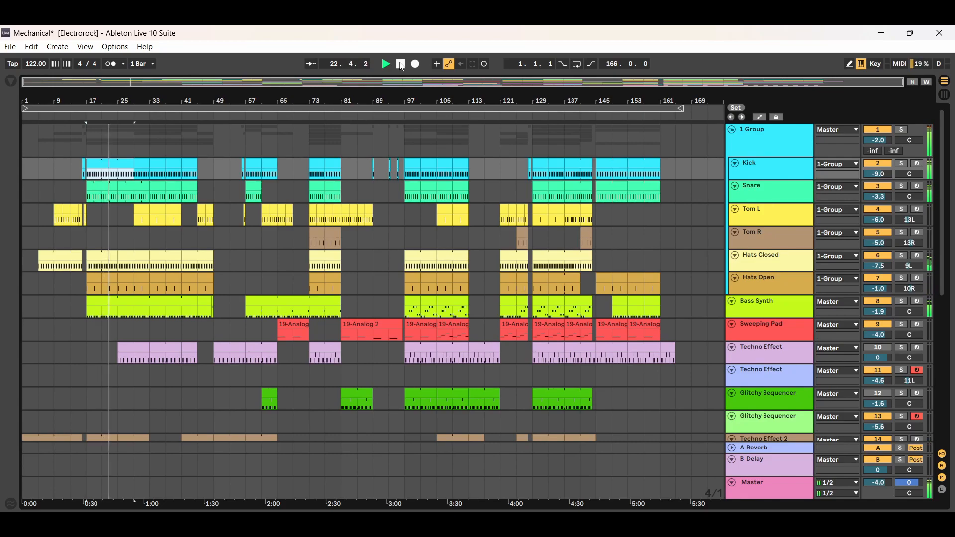
left_click(401, 64)
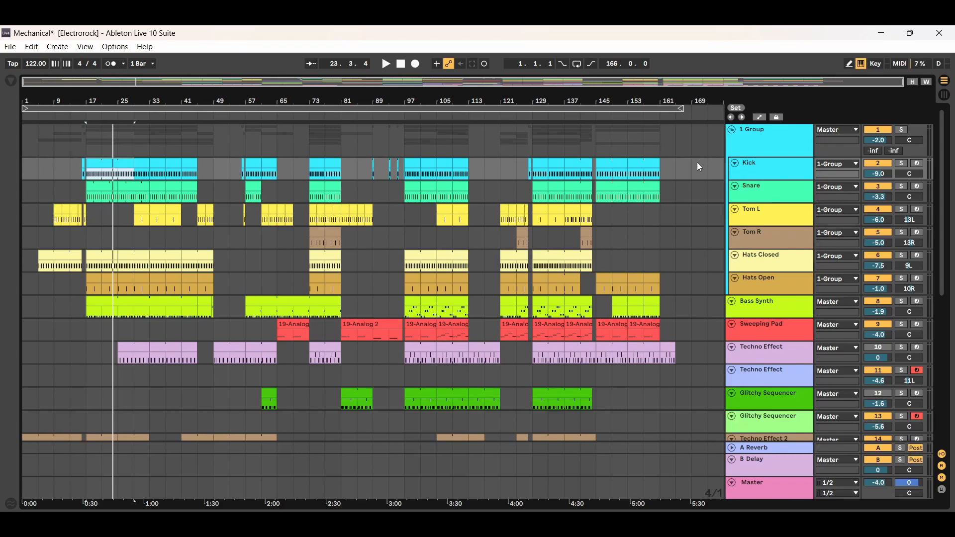
Step: Show the Kick track's device chain and expand the Impulse presets among the browser's instruments
double_click(784, 165)
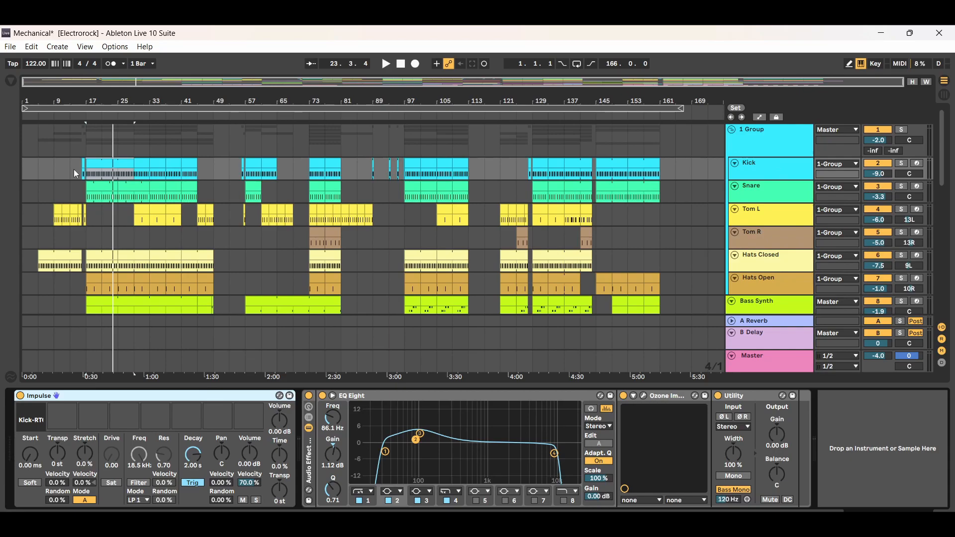
left_click(11, 81)
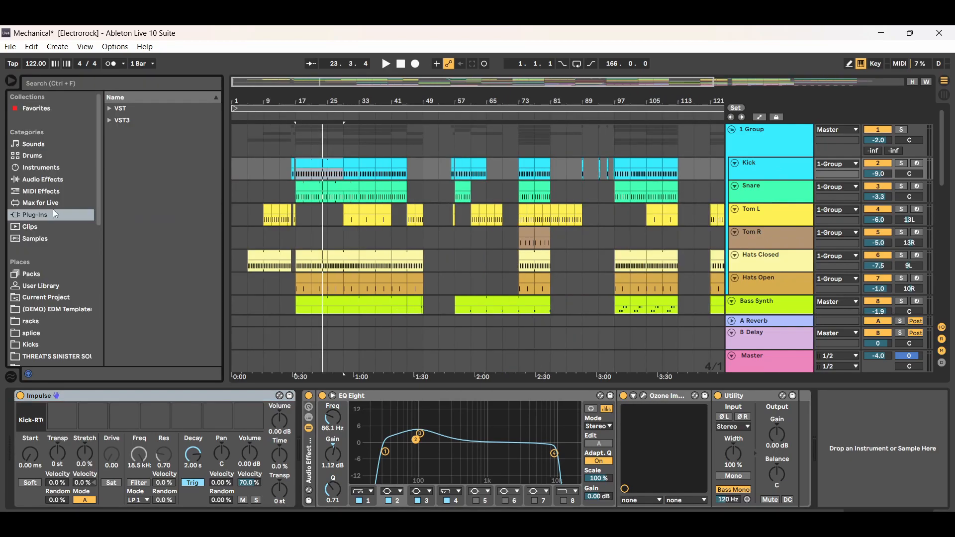
left_click(38, 168)
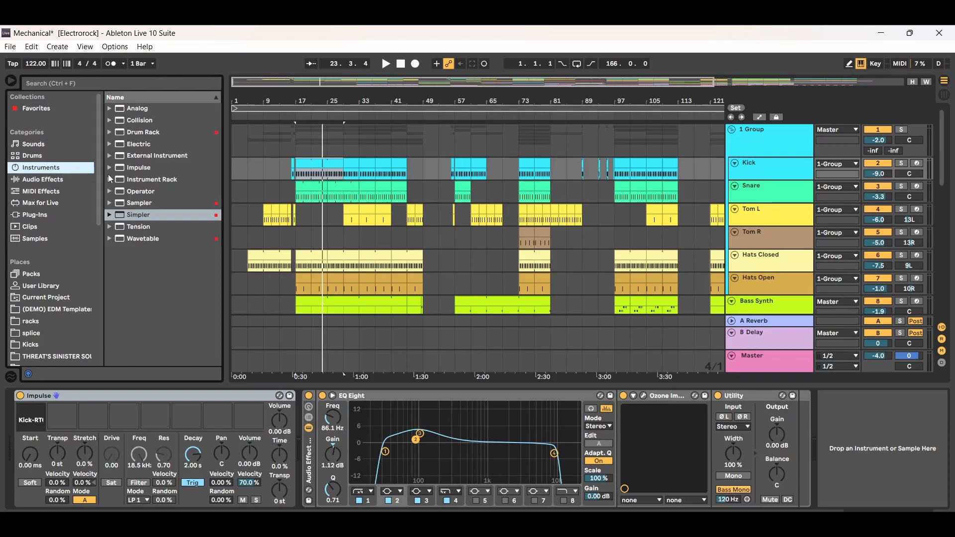
left_click(138, 169)
mouse_move(140, 171)
left_mouse_down()
mouse_move(99, 264)
mouse_move(123, 401)
mouse_move(136, 169)
left_mouse_up()
left_click(110, 168)
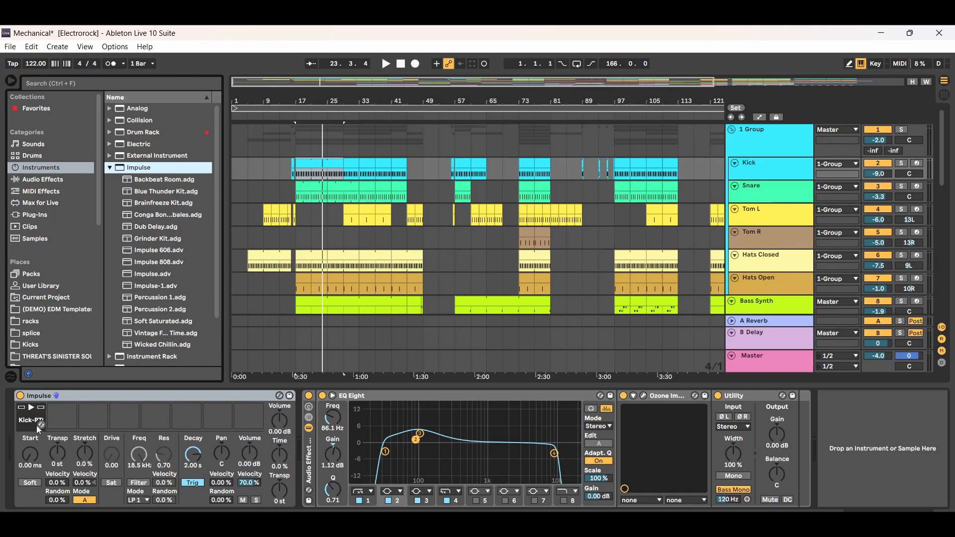
Step: Search the sample library for "kick rto" and preview Kick-RTO.aif
left_click(39, 241)
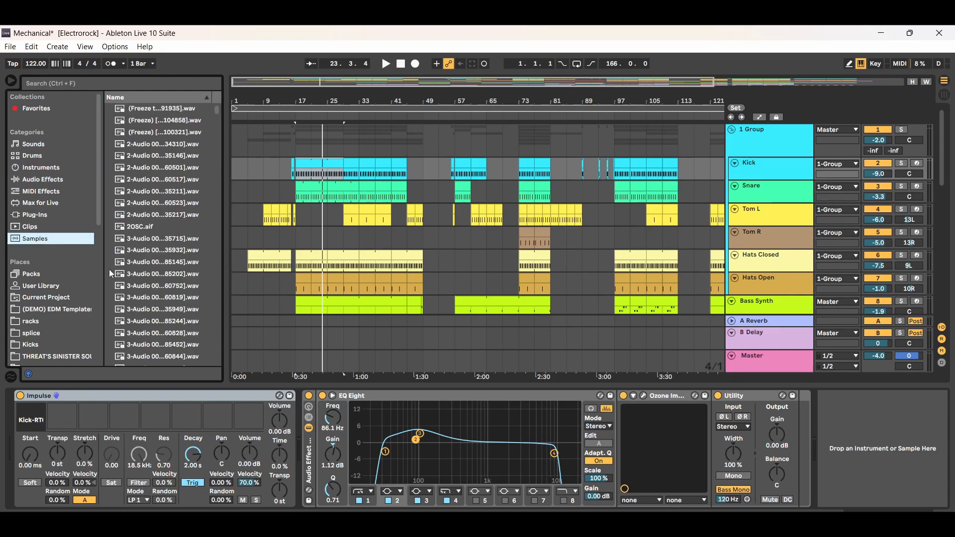
mouse_move(216, 110)
left_mouse_down()
mouse_move(204, 260)
mouse_move(213, 349)
mouse_move(209, 108)
left_mouse_up()
left_click(111, 83)
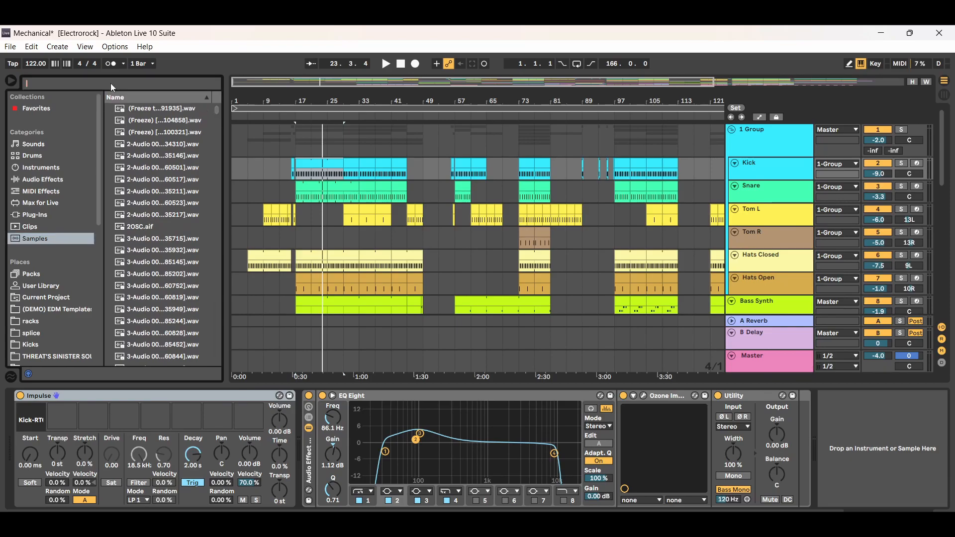
type("kik")
key("BackSpace")
type("ck")
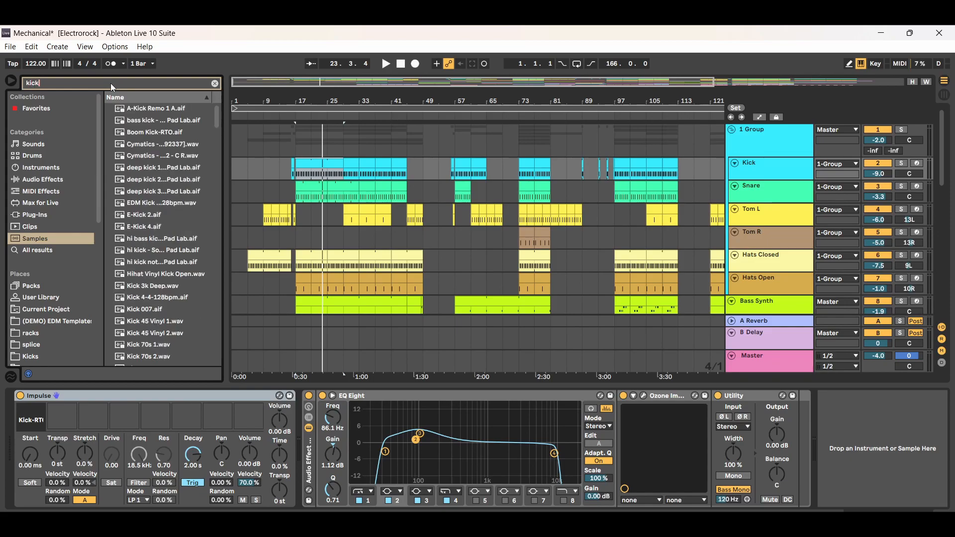
left_click_drag(216, 114, 76, 76)
type("rto")
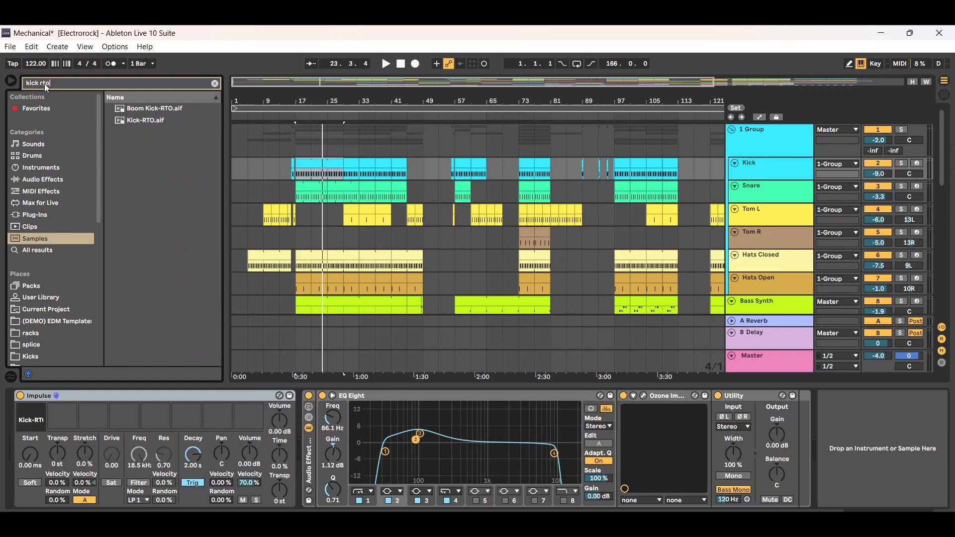
left_click(145, 121)
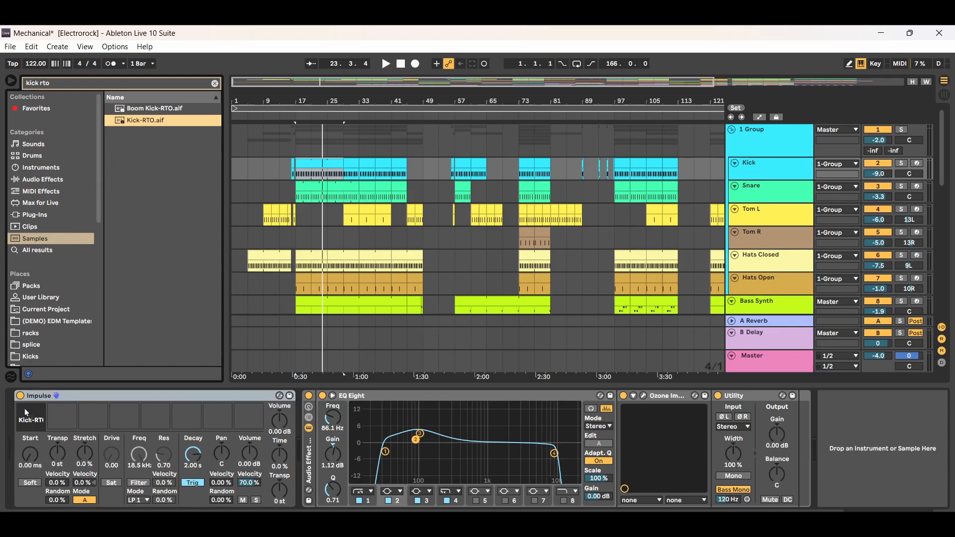
left_click_drag(40, 395, 156, 122)
Step: Clear the sample search, return the browser to the instruments, and select the Kick track
left_click(782, 176)
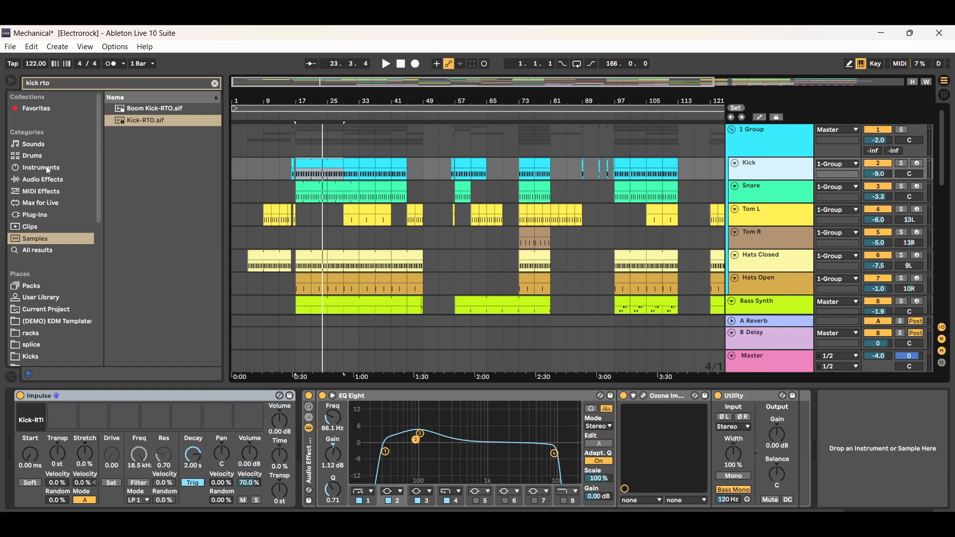
left_click(214, 83)
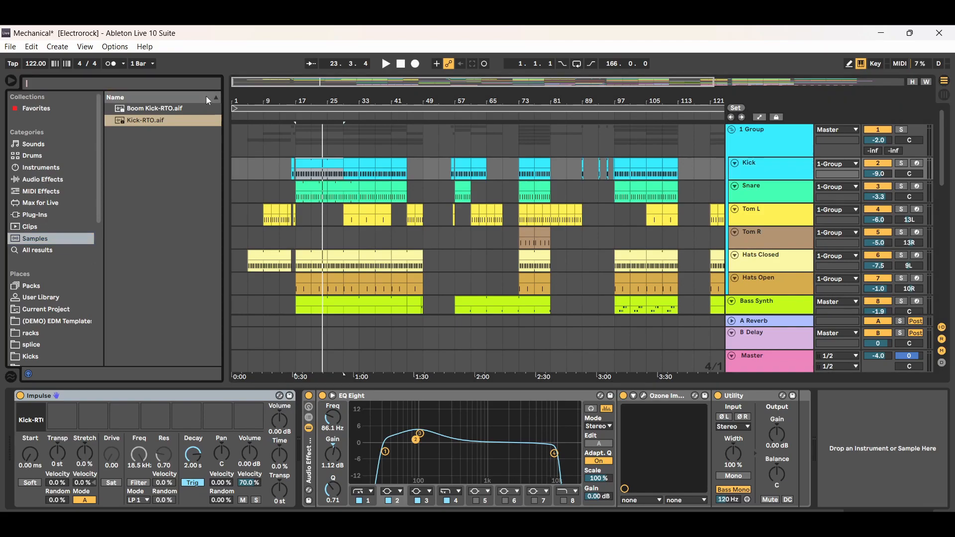
left_click(41, 168)
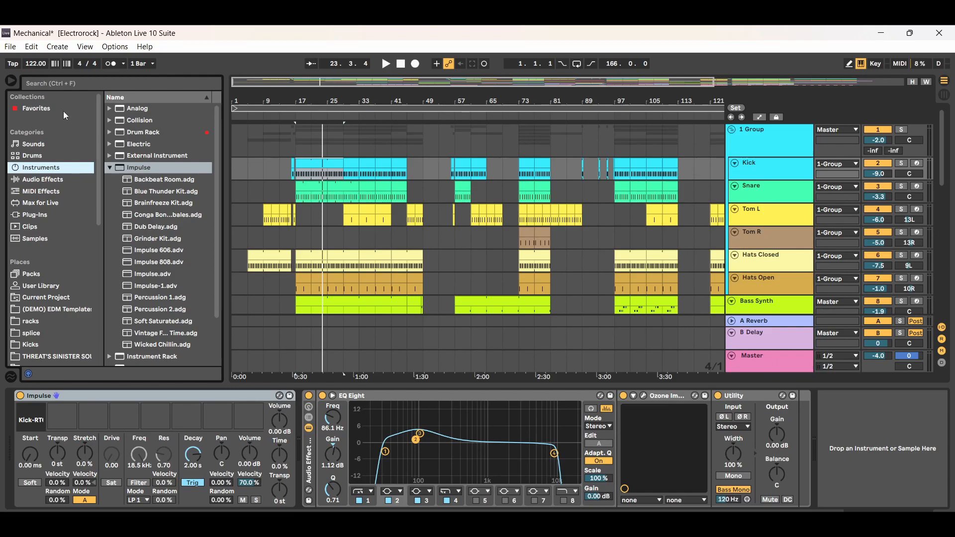
left_click(770, 166)
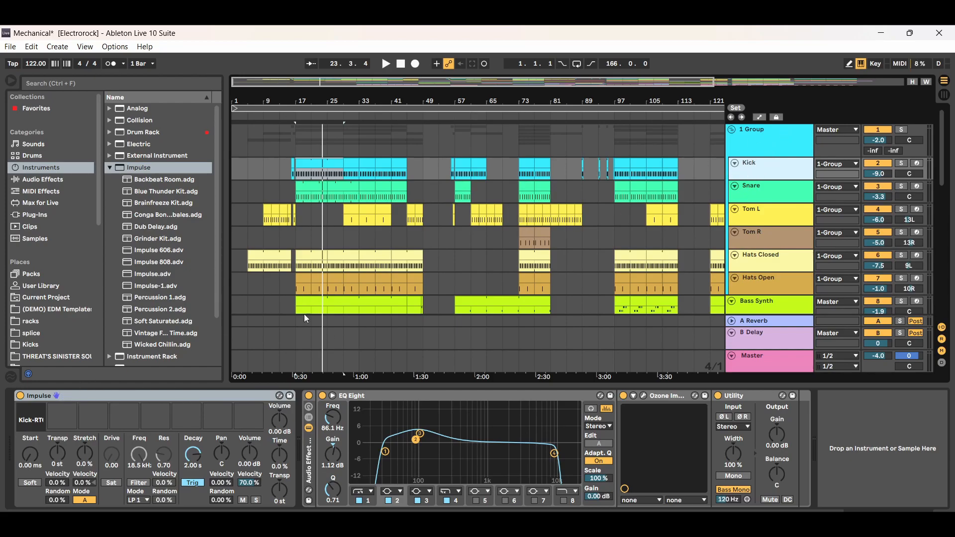
Step: Open the Kick clip that starts at bar 17 to examine its notes
mouse_move(33, 423)
left_click(321, 165)
double_click(320, 165)
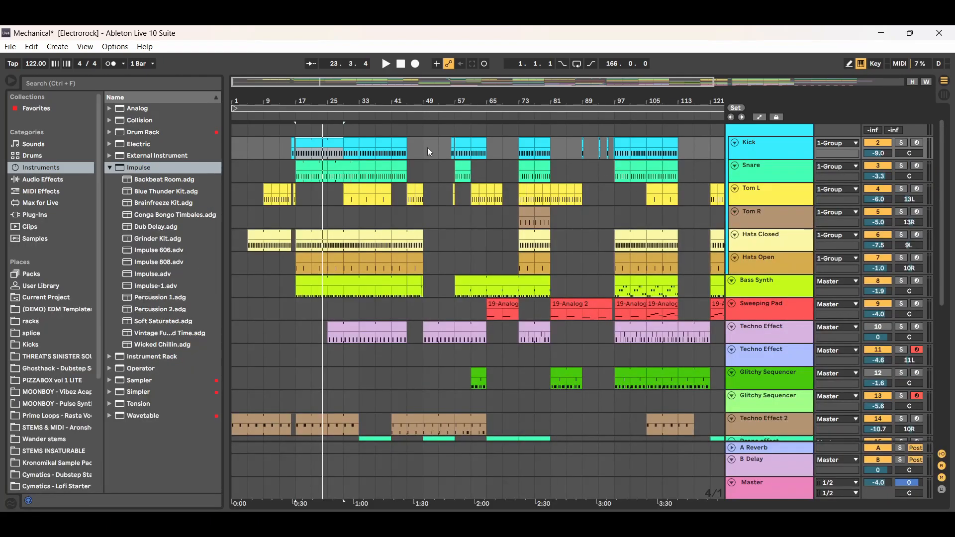
Step: Insert a four-bar MIDI clip on the Kick track at bar 49 and draw a Kick-RTO note at the start of each bar
left_click(429, 150)
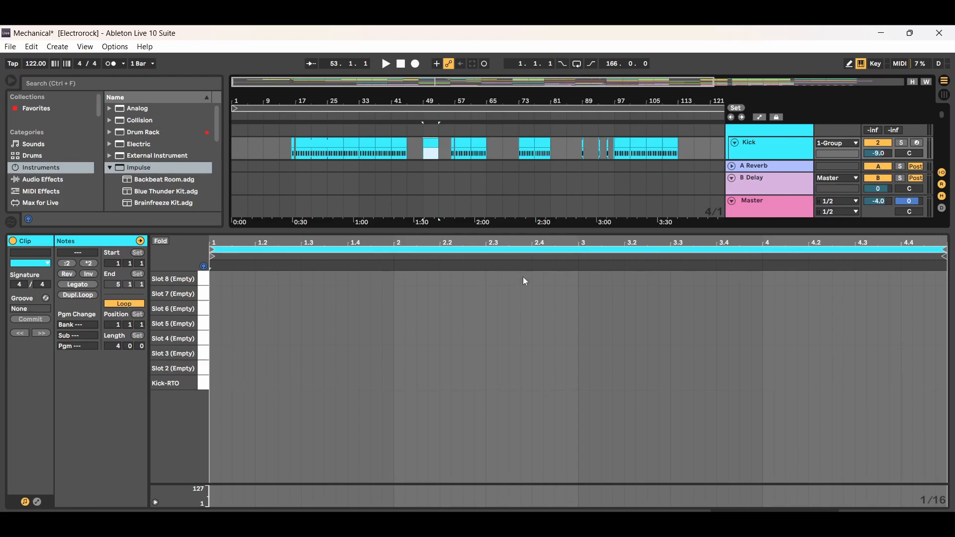
left_click(850, 65)
left_click(215, 382)
left_click(398, 382)
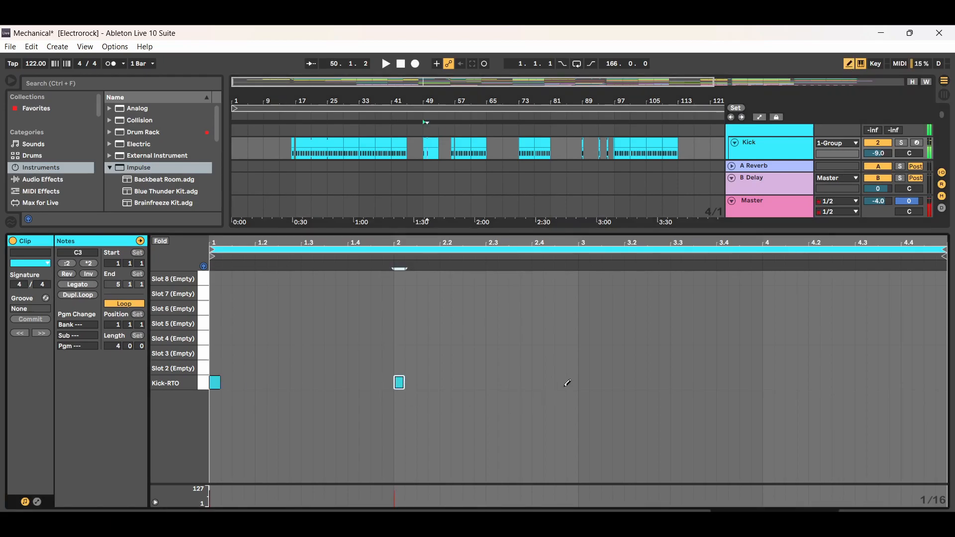
left_click(584, 382)
left_click(768, 381)
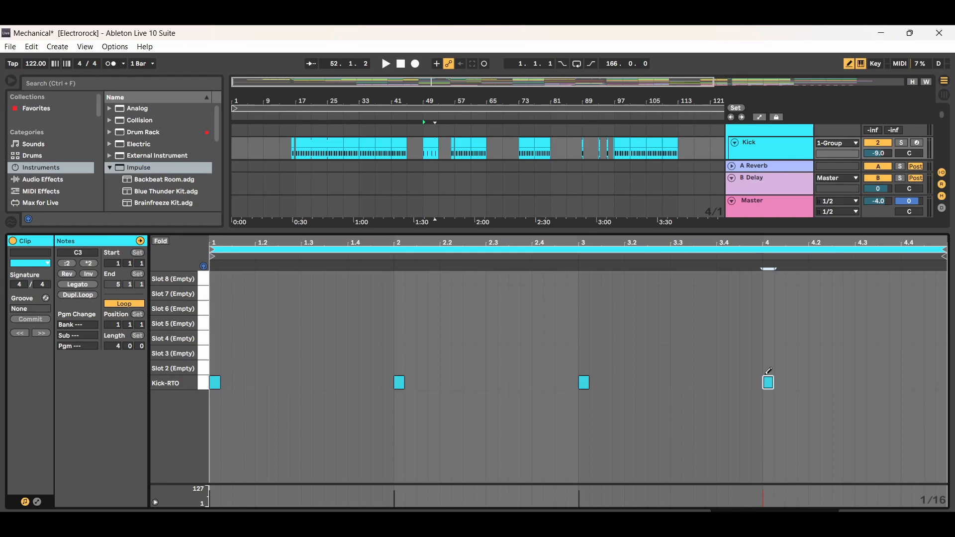
Step: Hide the note editor and delete the four-bar clip at bar 49 from the Kick track
key("ctrl+alt+l")
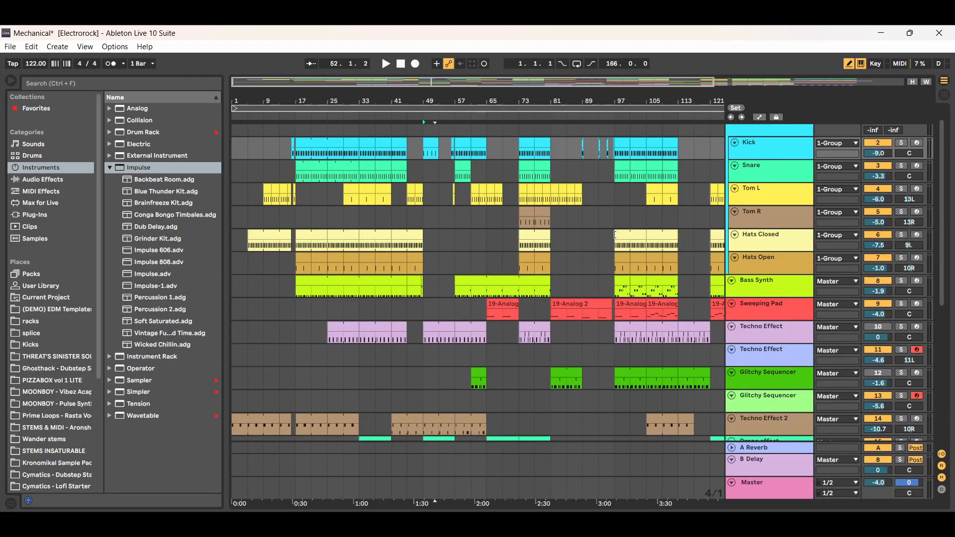
left_click(432, 145)
key("Delete")
left_click(437, 145)
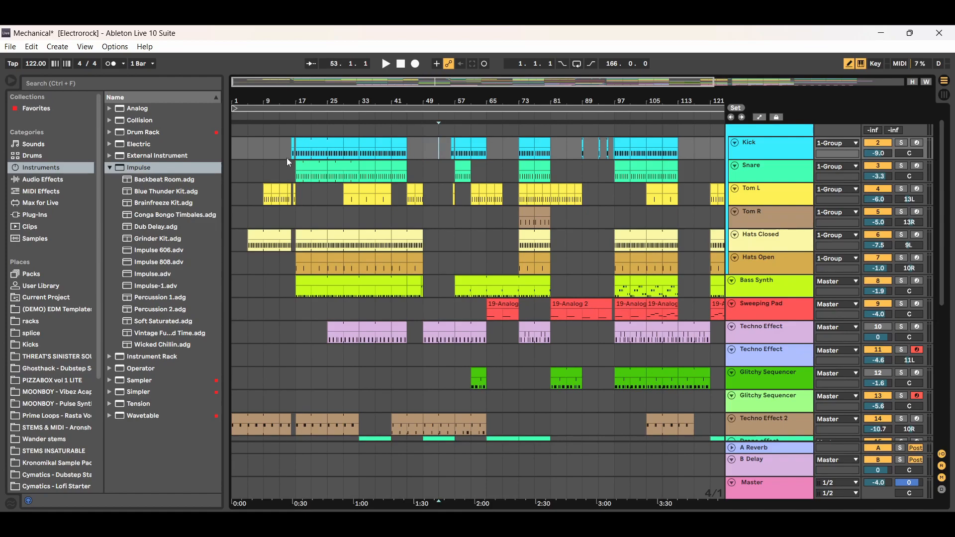
Step: Examine the short Kick clip at bar 16 and the remaining Kick clips through the end of the arrangement
left_click_drag(535, 79, 298, 157)
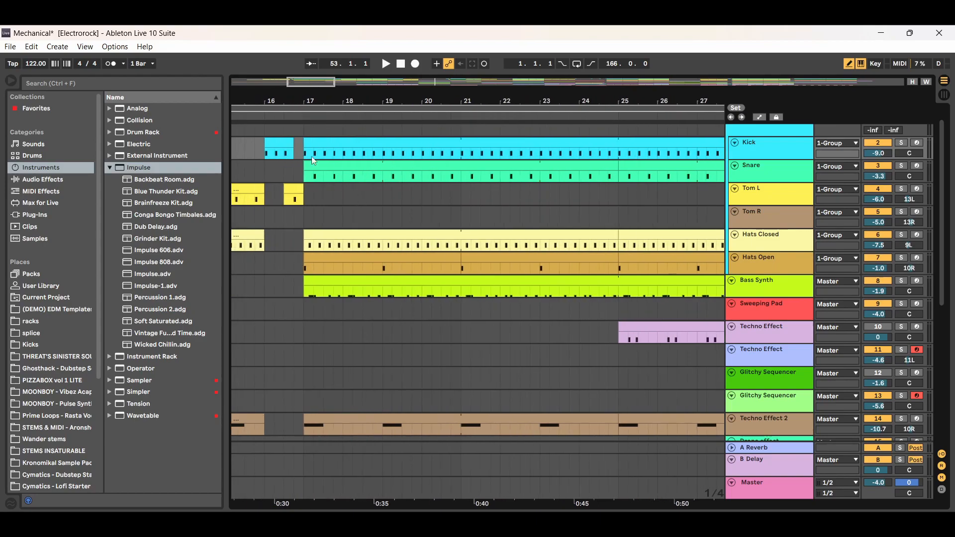
left_click(281, 146)
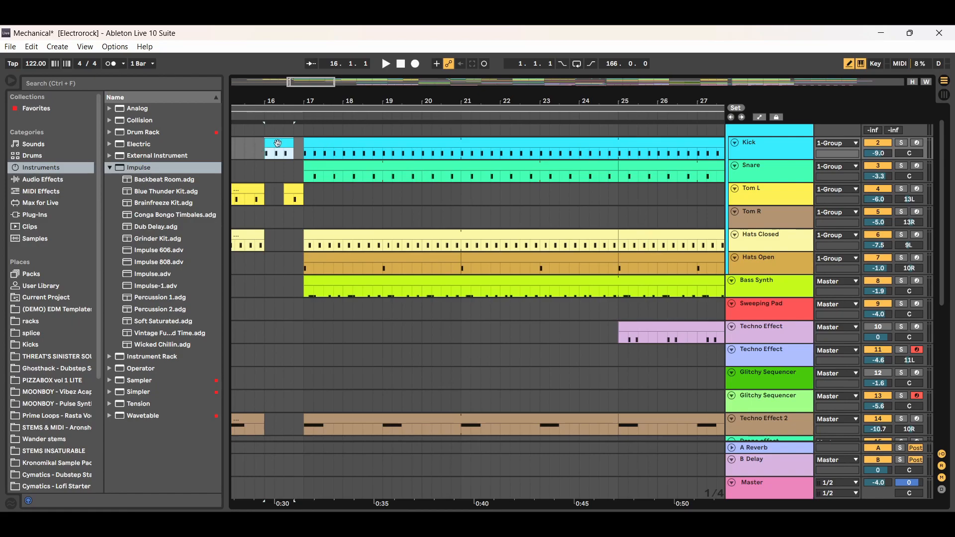
left_click_drag(323, 82, 526, 101)
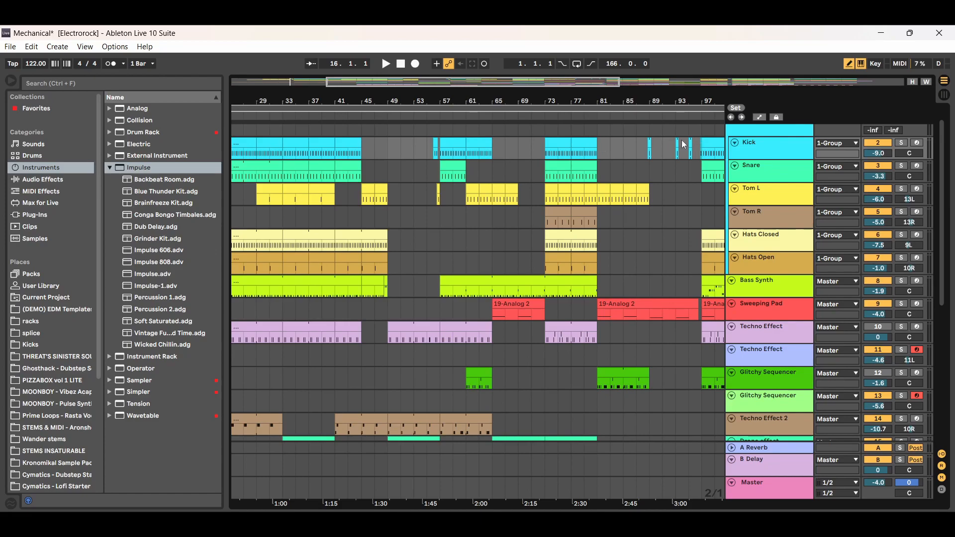
left_click_drag(571, 83, 665, 84)
left_click_drag(484, 143, 659, 143)
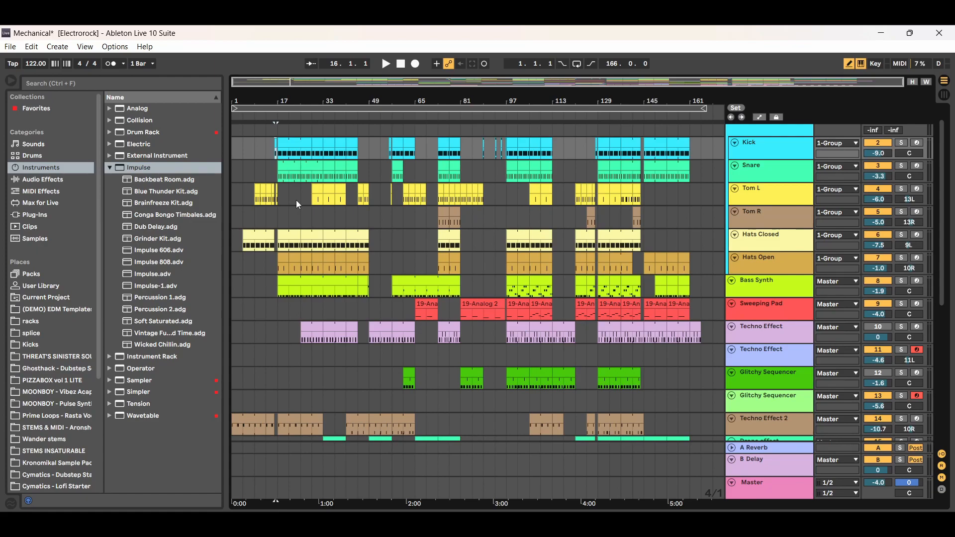
Step: Play the arrangement from just before the short Kick clip at bar 16 into bar 17, and stop playback
left_click(300, 144)
left_click(368, 150)
left_click(472, 149)
left_click_drag(316, 87, 543, 147)
left_click(527, 152)
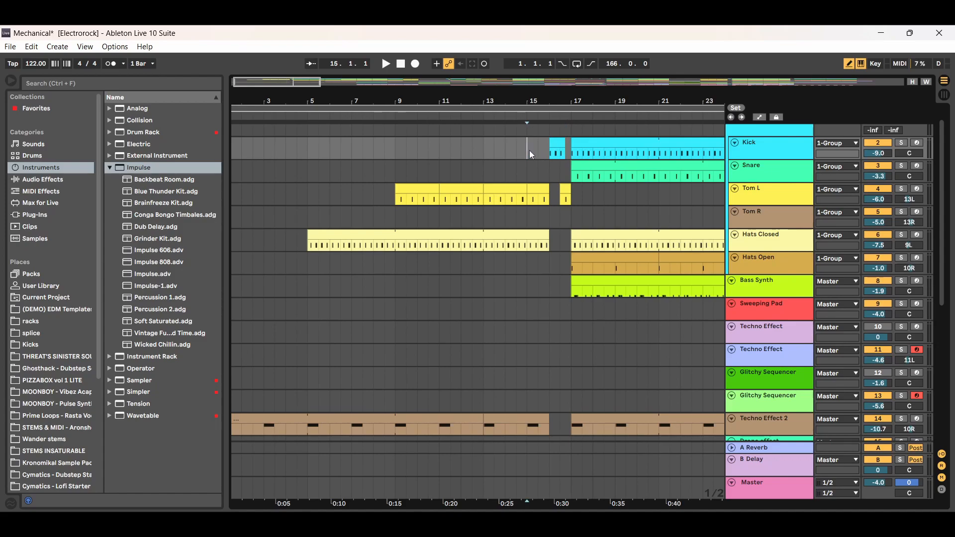
left_click(558, 146)
left_click(386, 63)
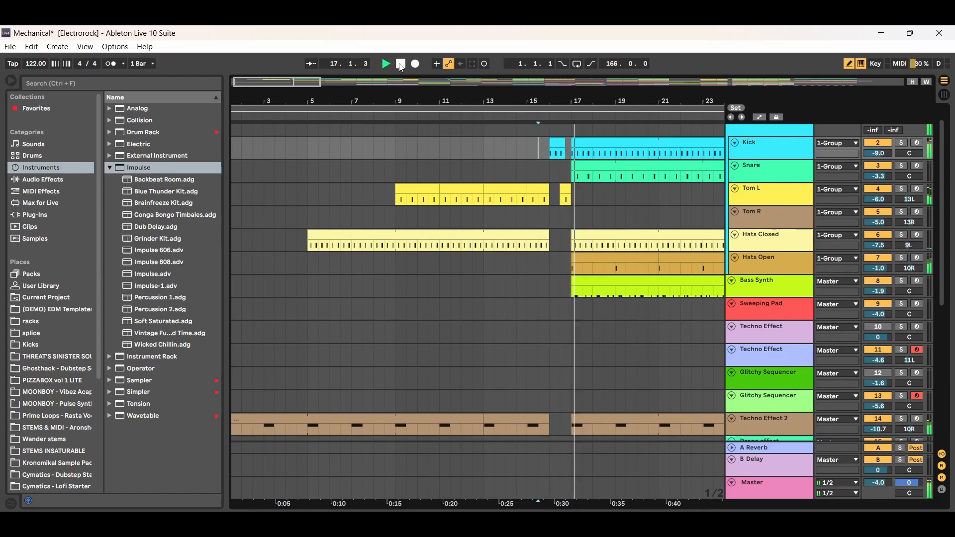
left_click(401, 64)
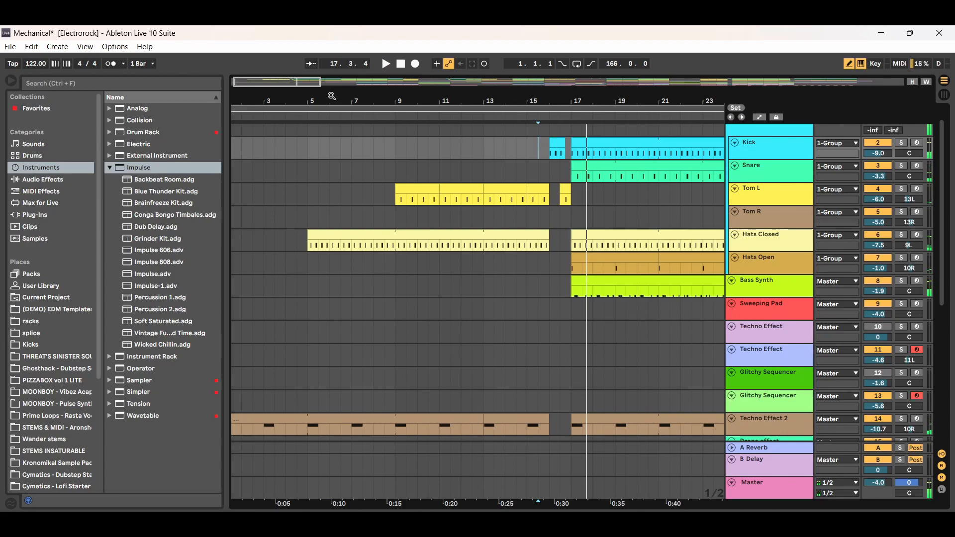
Step: Examine the short Kick fill clips around bar 56 and between bars 88 and 97, and return to the full arrangement
left_click_drag(278, 82, 448, 83)
left_click_drag(465, 152, 496, 153)
left_click_drag(439, 82, 579, 82)
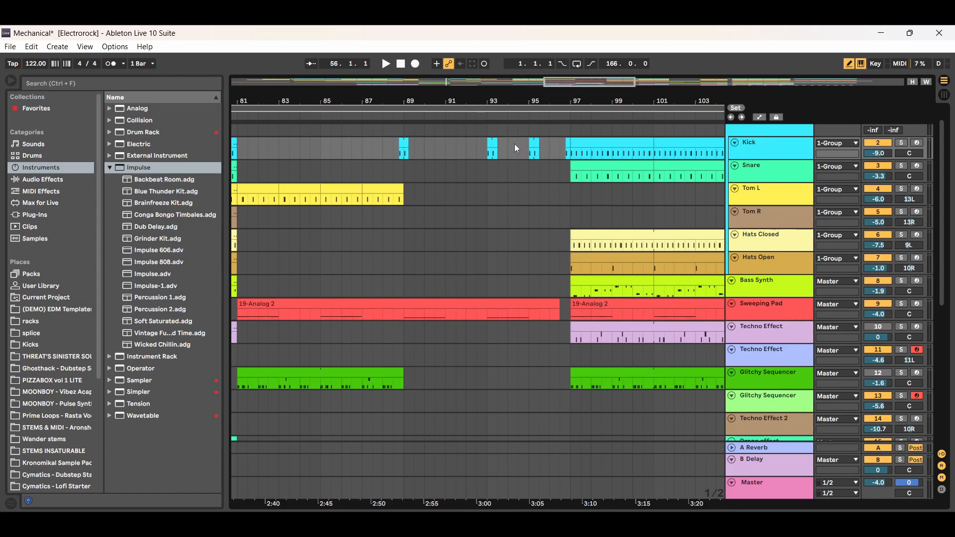
left_click_drag(561, 82, 556, 82)
left_click_drag(439, 144, 325, 144)
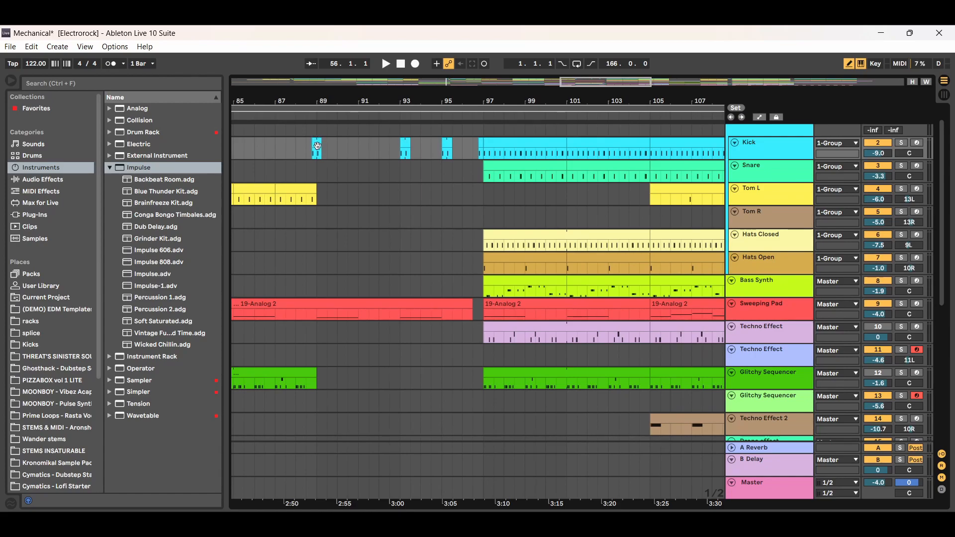
left_click_drag(593, 84, 595, 83)
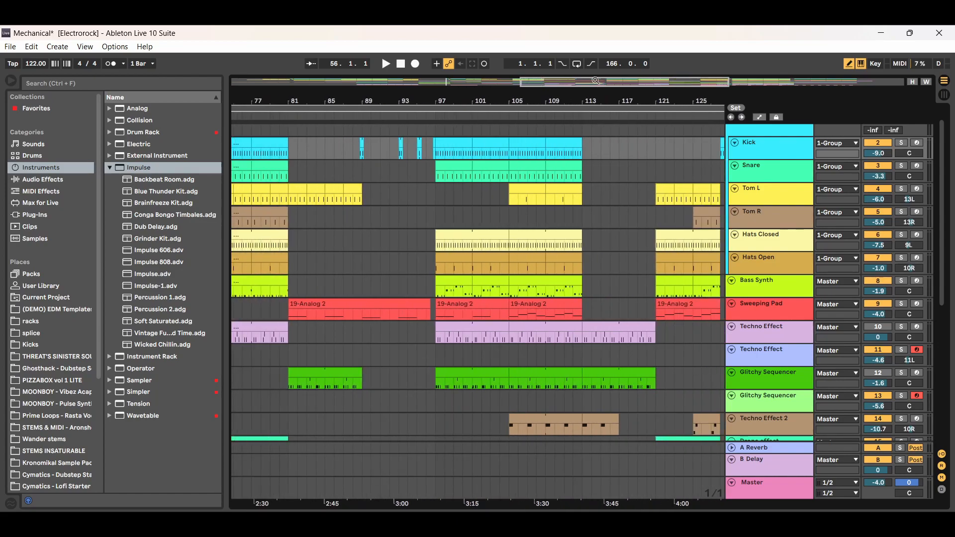
left_click_drag(581, 85, 582, 84)
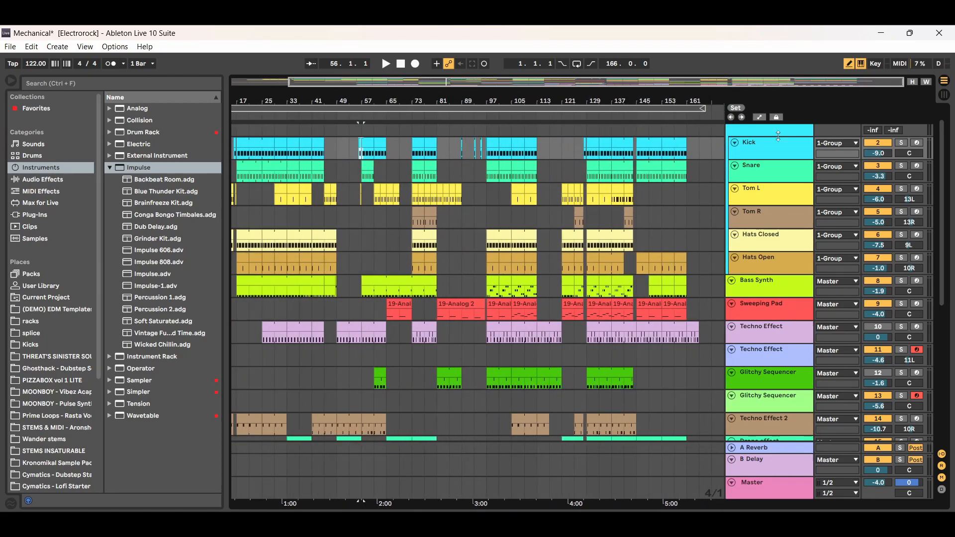
Step: Show the Kick track's device chain and examine the filter types of EQ Eight bands 1 and 4
double_click(773, 150)
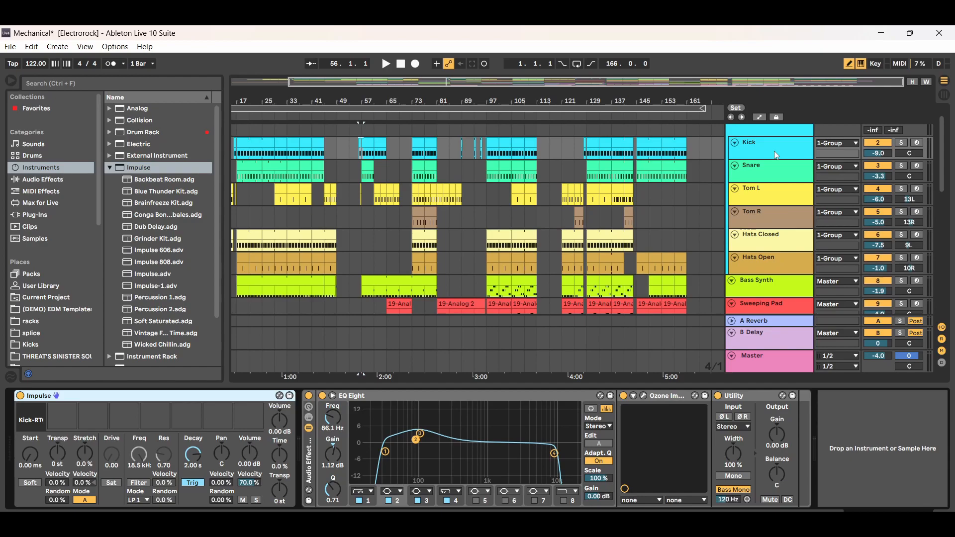
left_click(435, 399)
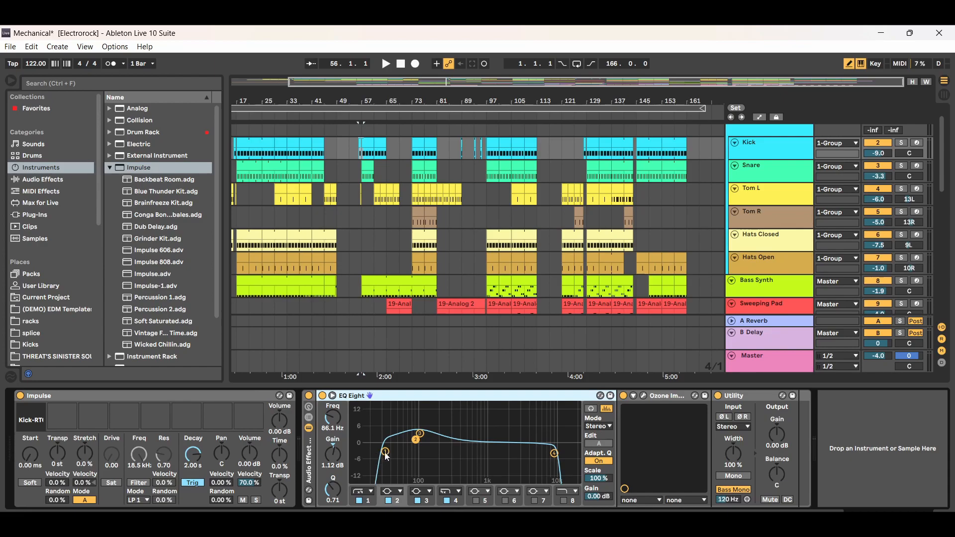
left_click(372, 491)
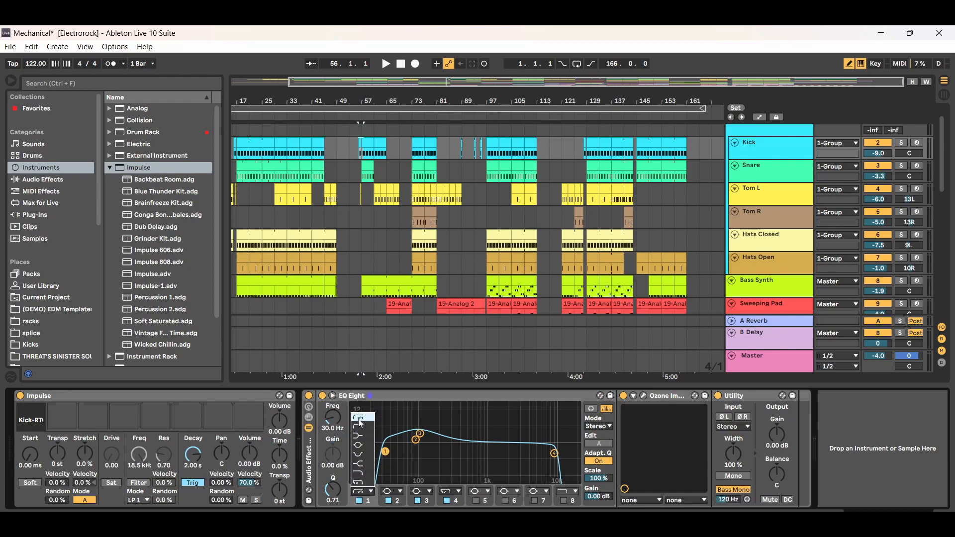
left_click(362, 420)
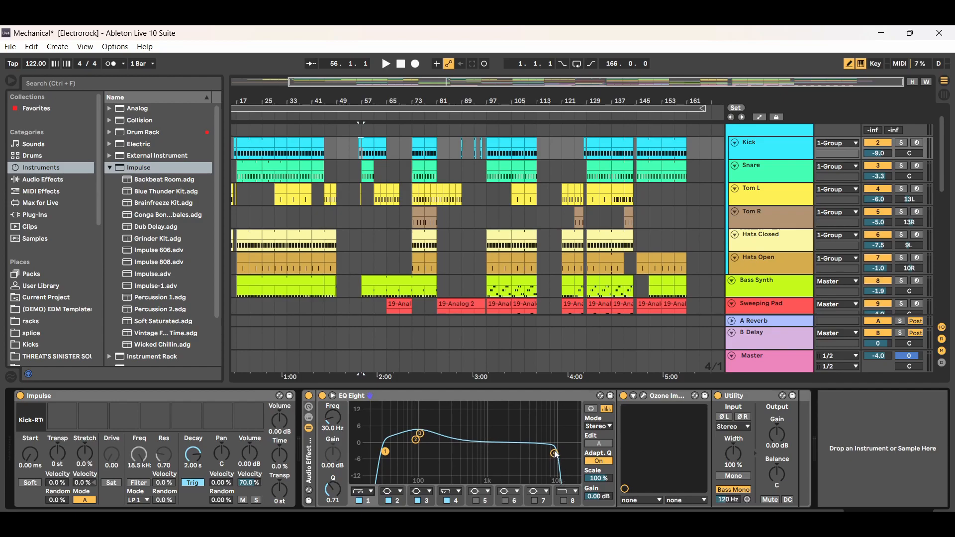
left_click(460, 492)
left_click(460, 492)
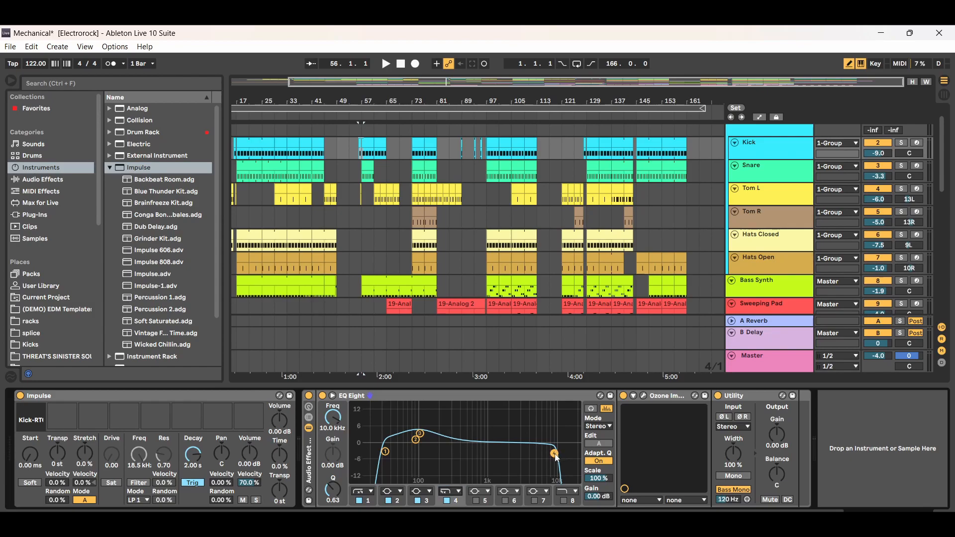
Step: Examine the Kick track's Ozone Imager width and Stereoize settings, close the plug-in window, and inspect the Utility's Bass Mono setting
left_click(644, 394)
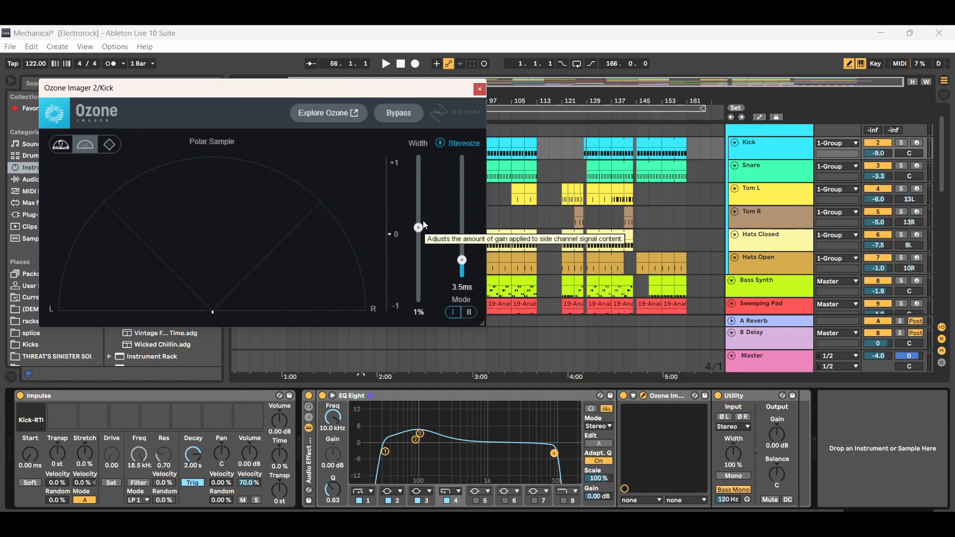
left_click(479, 89)
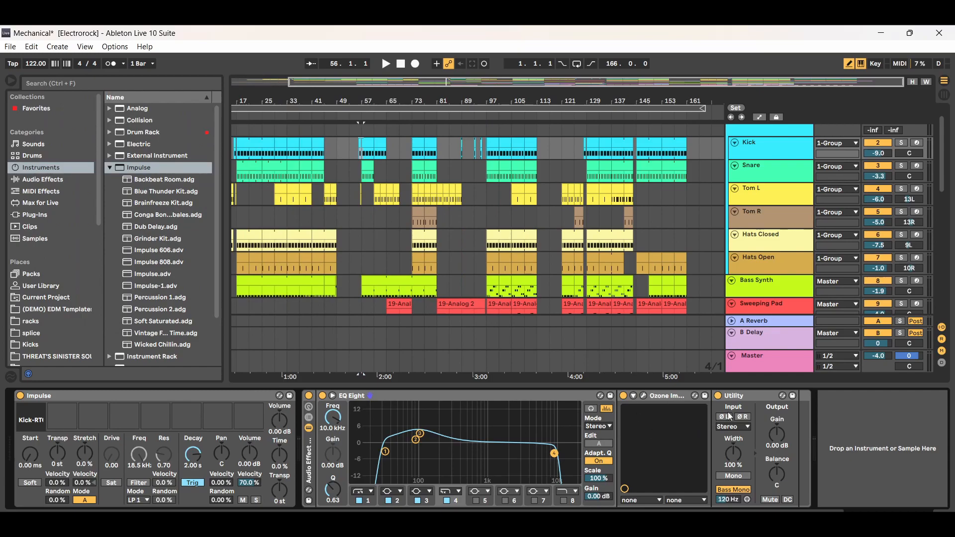
left_click(750, 396)
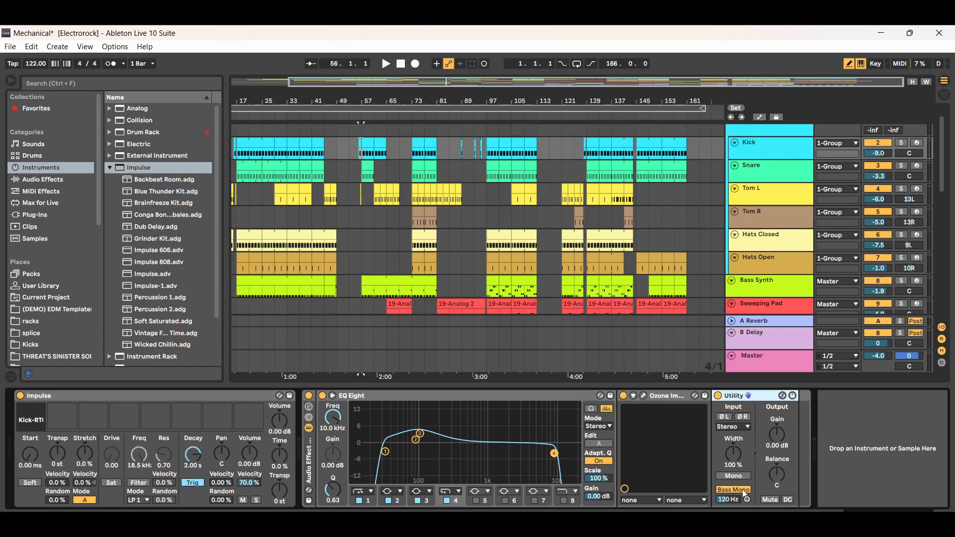
Step: Compare the device chains of the Kick, Snare, Tom L, Tom R, Hats Closed and Hats Open tracks
left_click(771, 145)
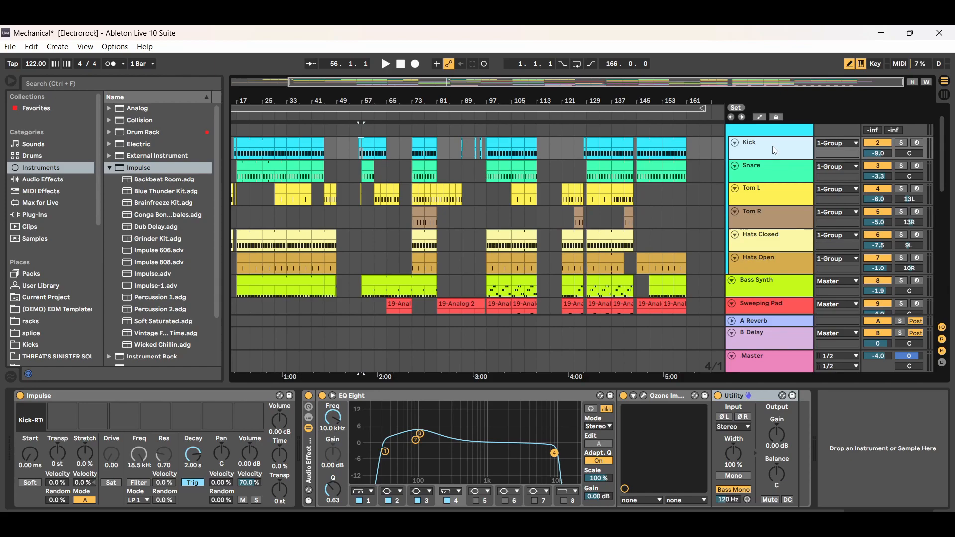
left_click(773, 175)
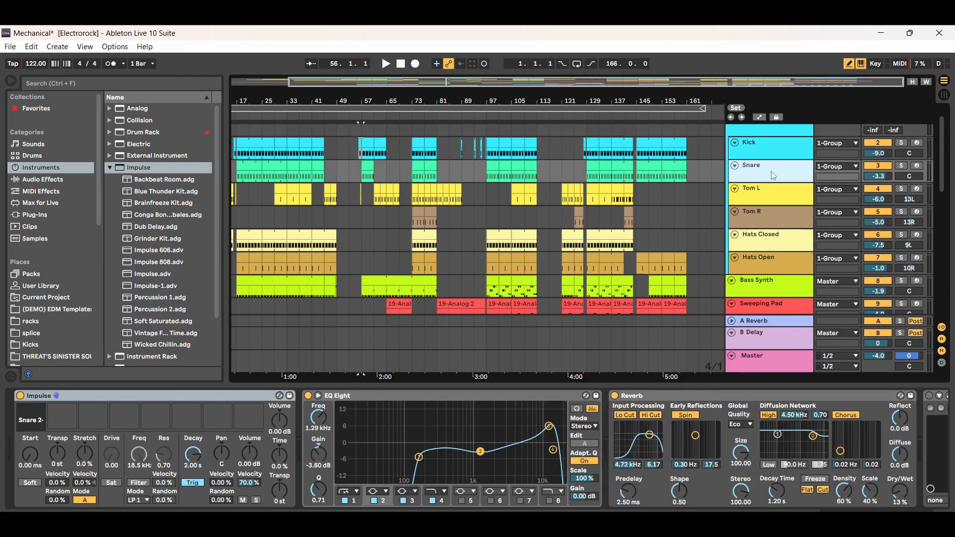
left_click(772, 194)
left_click(764, 222)
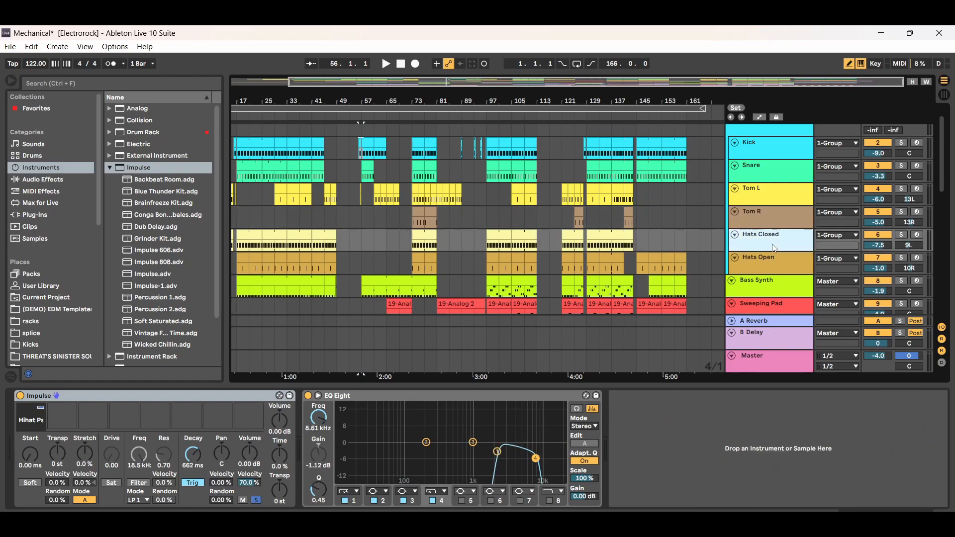
left_click(772, 261)
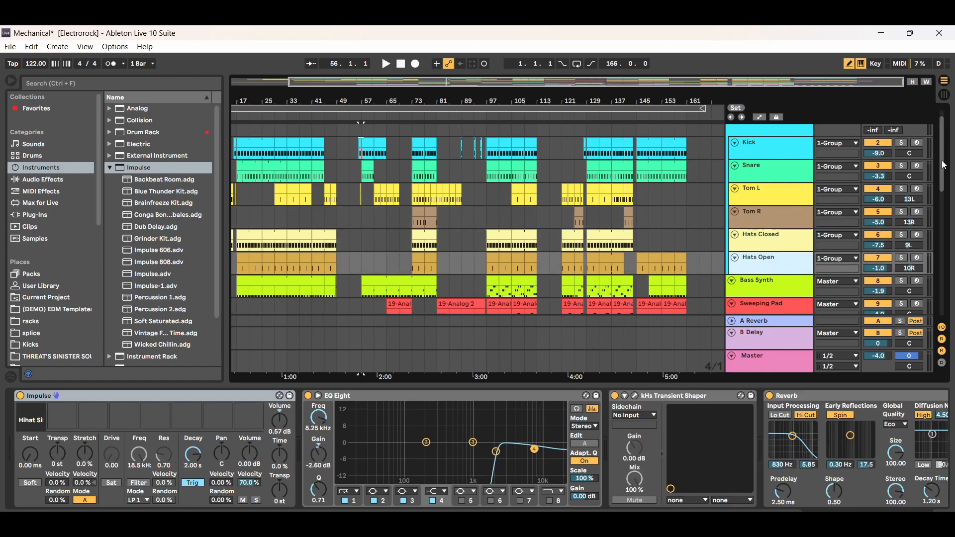
Step: View the devices on the Sweeping Pad, both Techno Effect tracks and the first Glitchy Sequencer track, and return to the drum group
left_click_drag(944, 164, 943, 202)
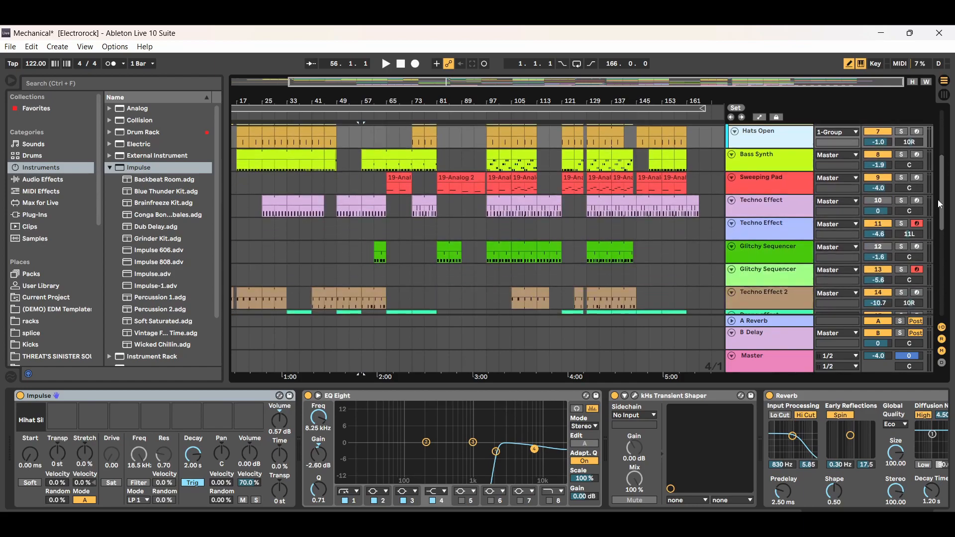
left_click(752, 185)
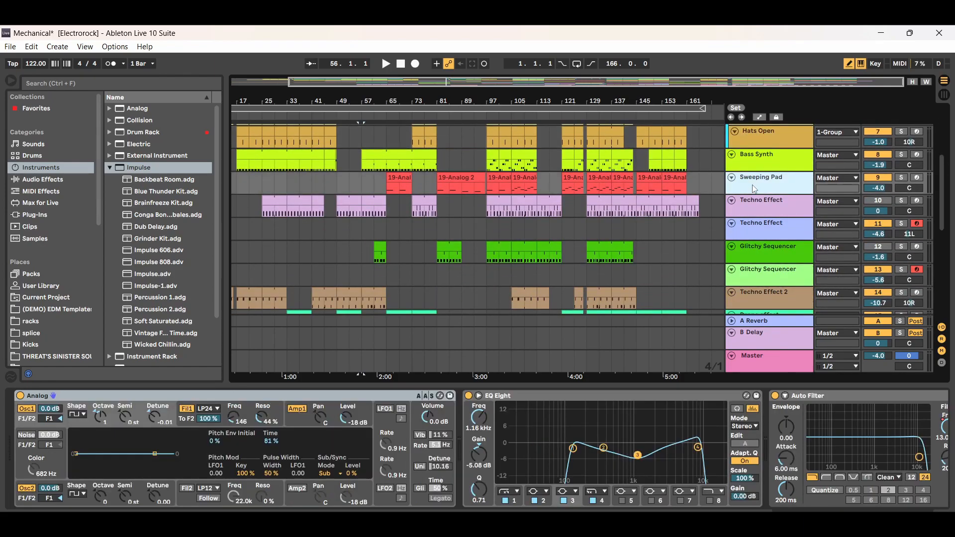
left_click(764, 205)
left_click(764, 228)
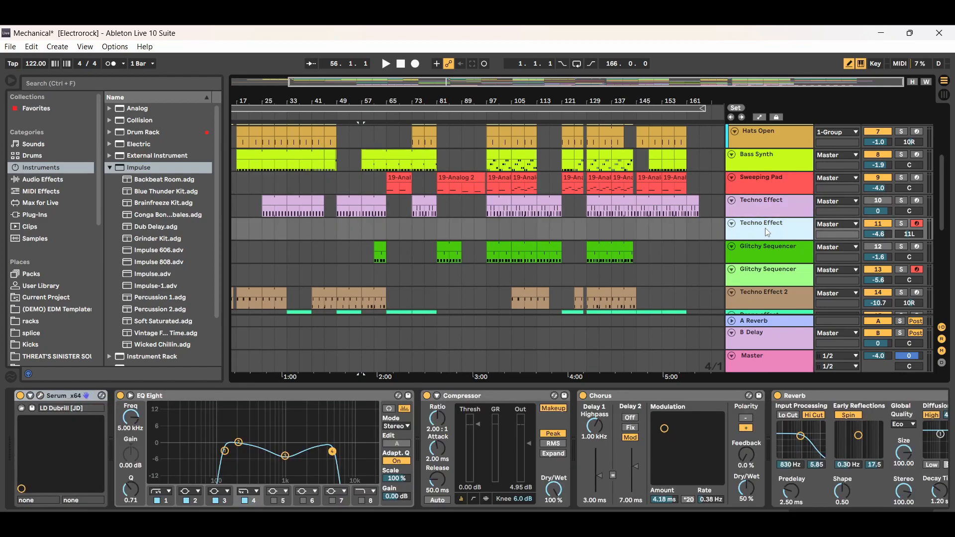
left_click(783, 258)
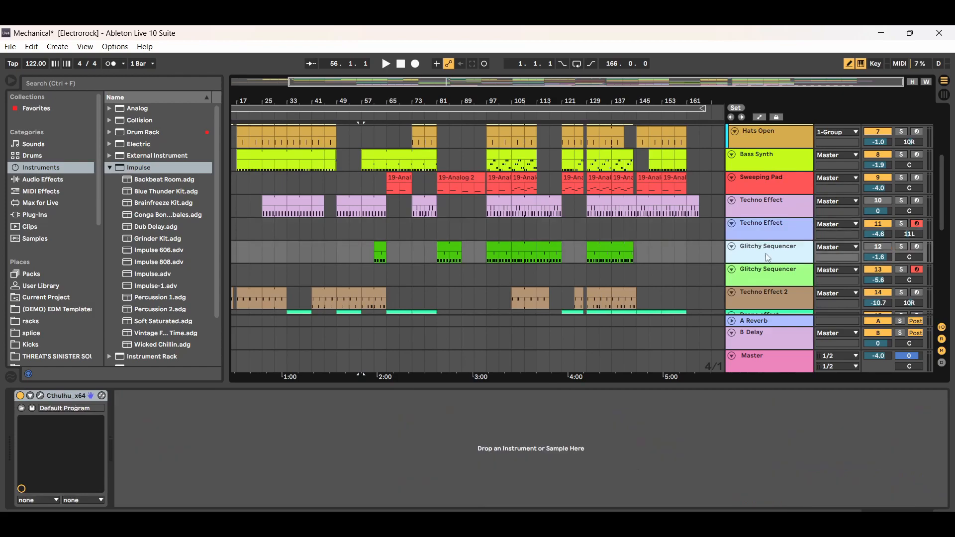
left_click_drag(943, 203, 932, 135)
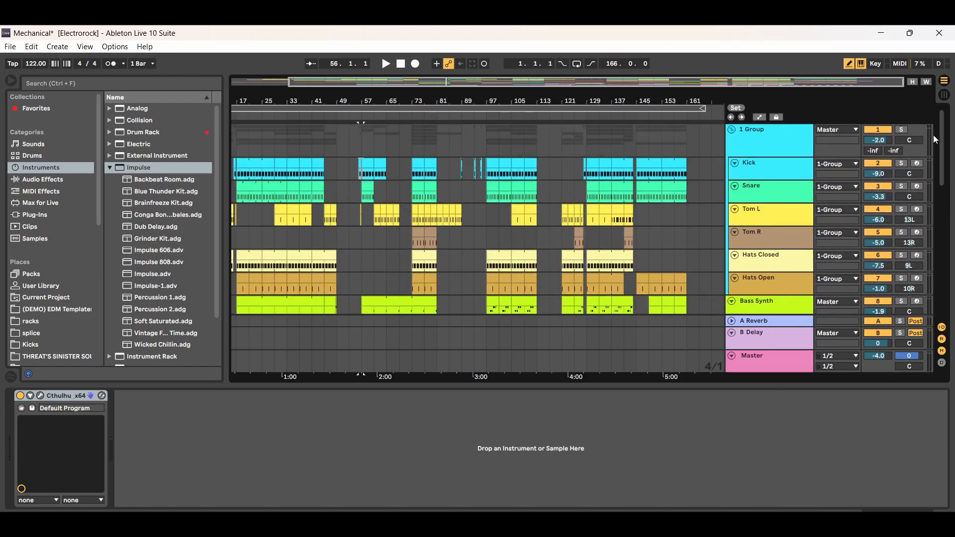